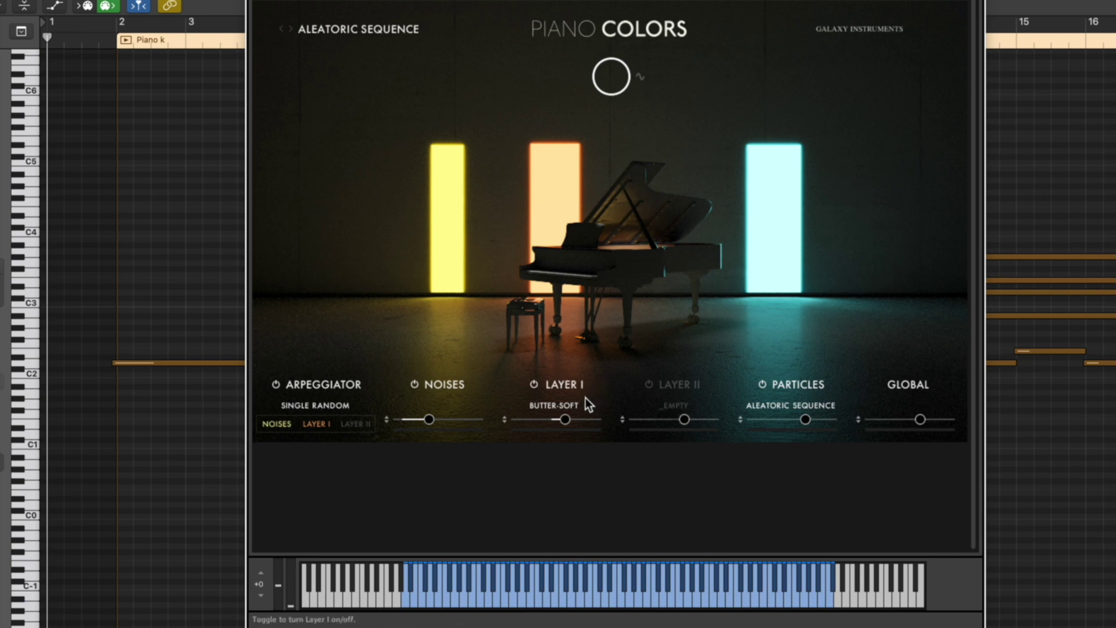
- Audition the Aleatoric Sequence piano patch with Noises and Particles switched off, and switch them back on
click(415, 385)
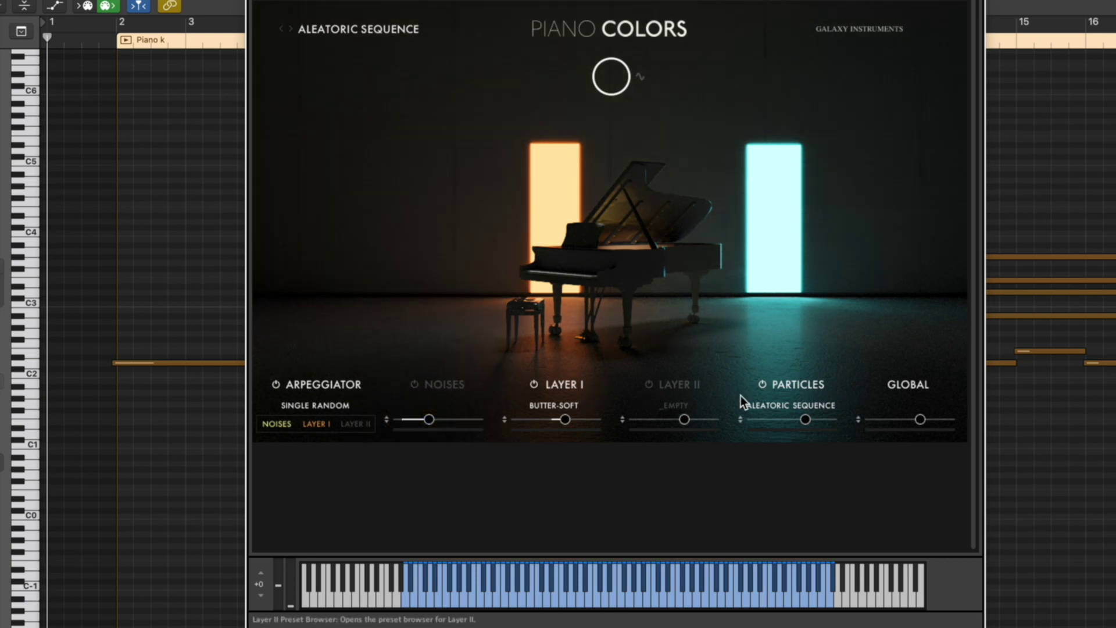
click(765, 388)
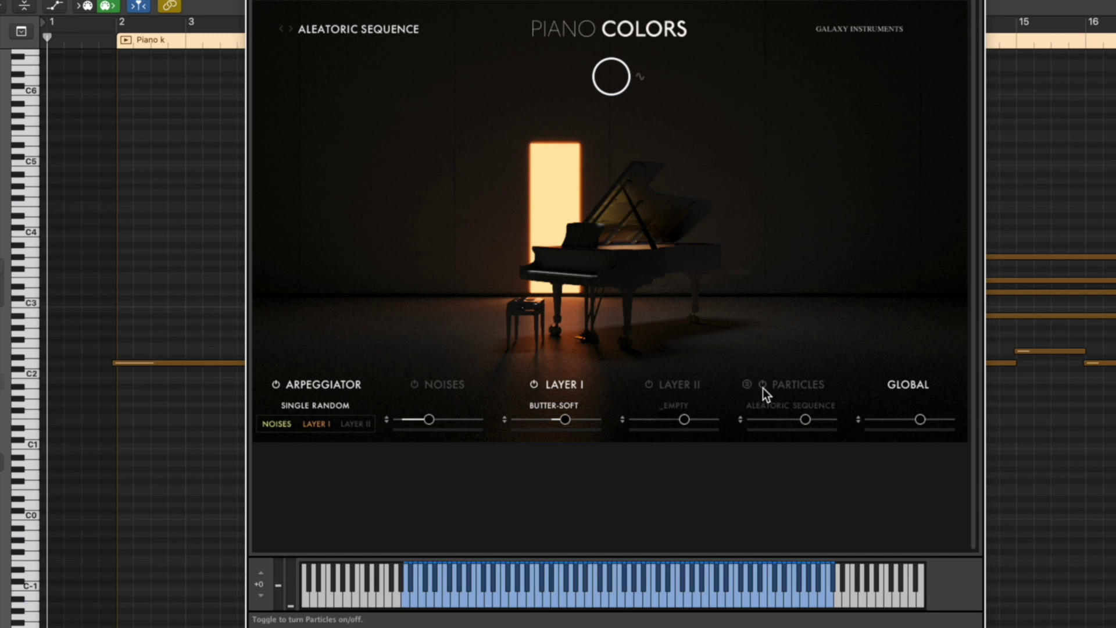
click(762, 384)
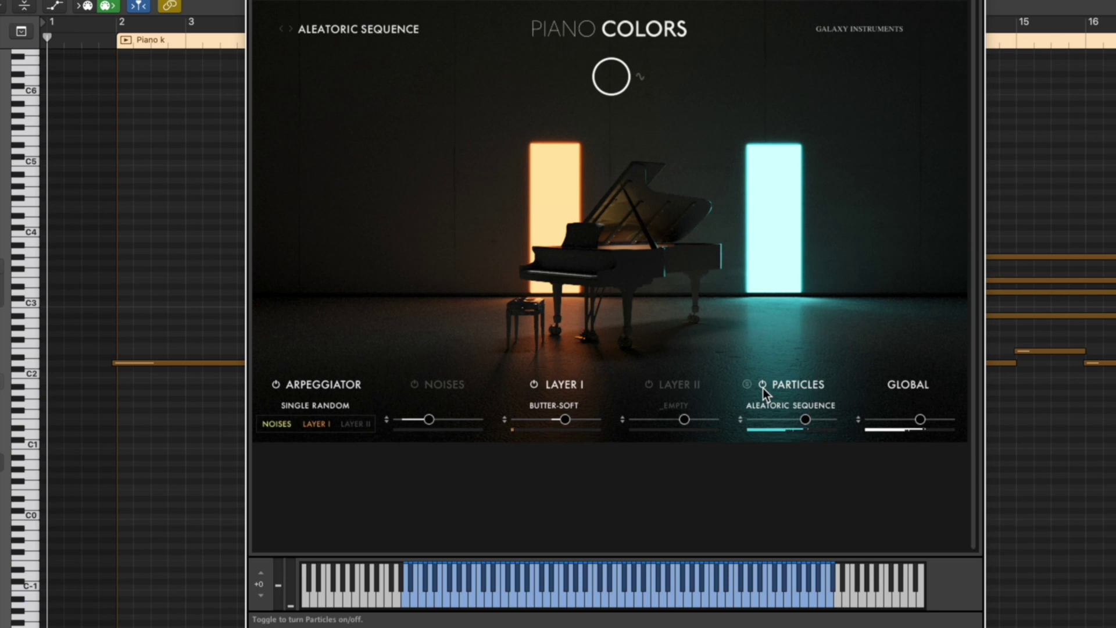
click(416, 388)
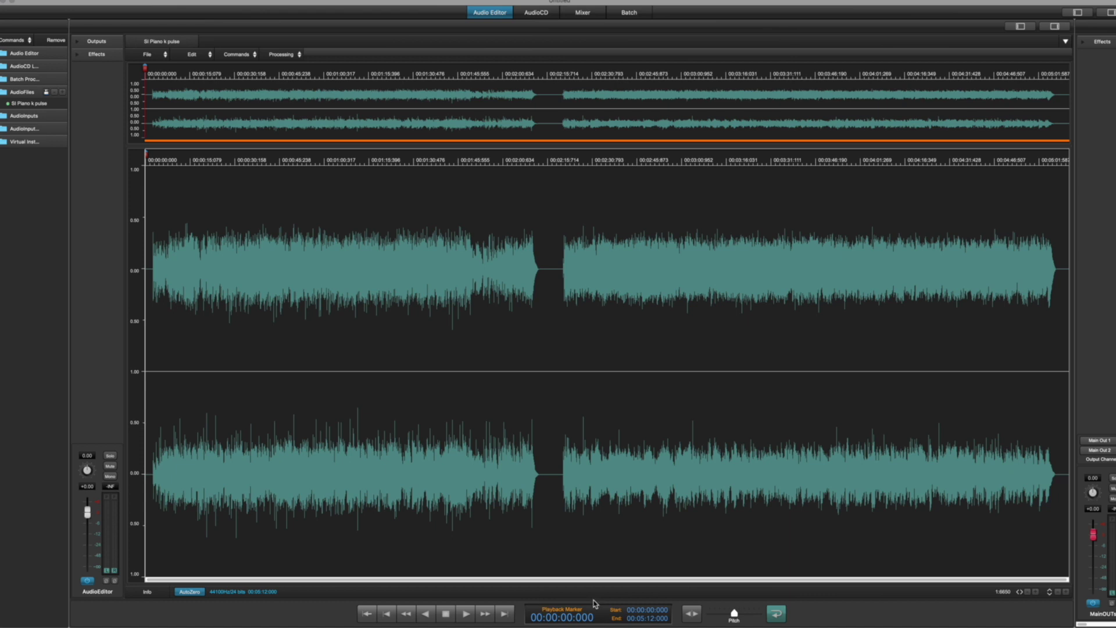
- Trim the silence at the start of SI Piano k pulse and place a marker just before the second section of audio
click(1035, 592)
click(1035, 591)
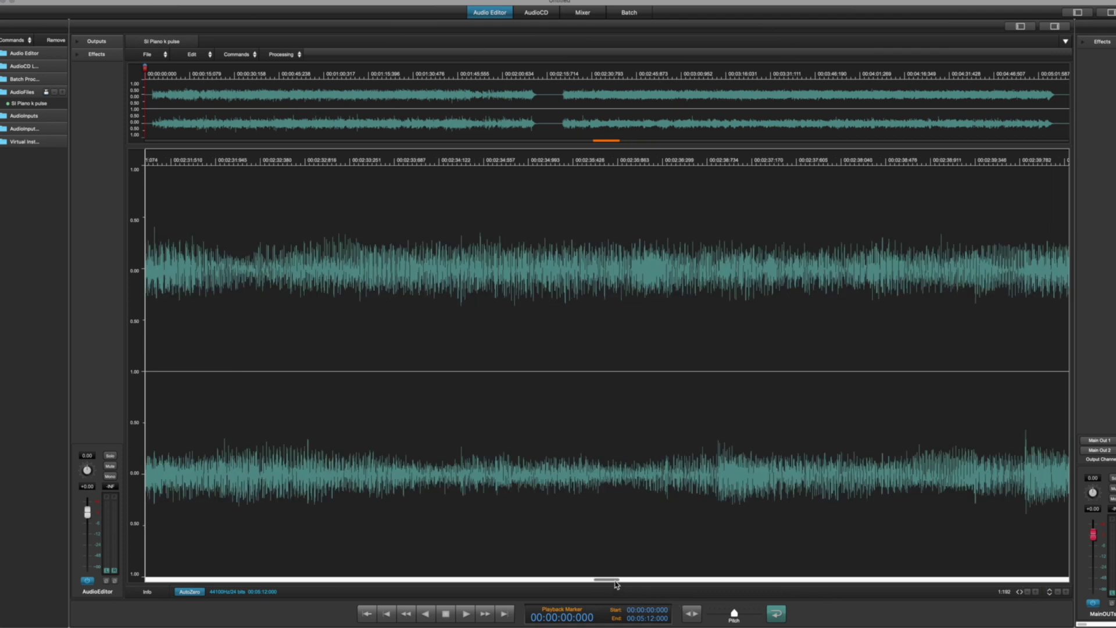
mouse_move(615, 580)
mouse_down()
mouse_move(412, 565)
mouse_move(60, 567)
mouse_up()
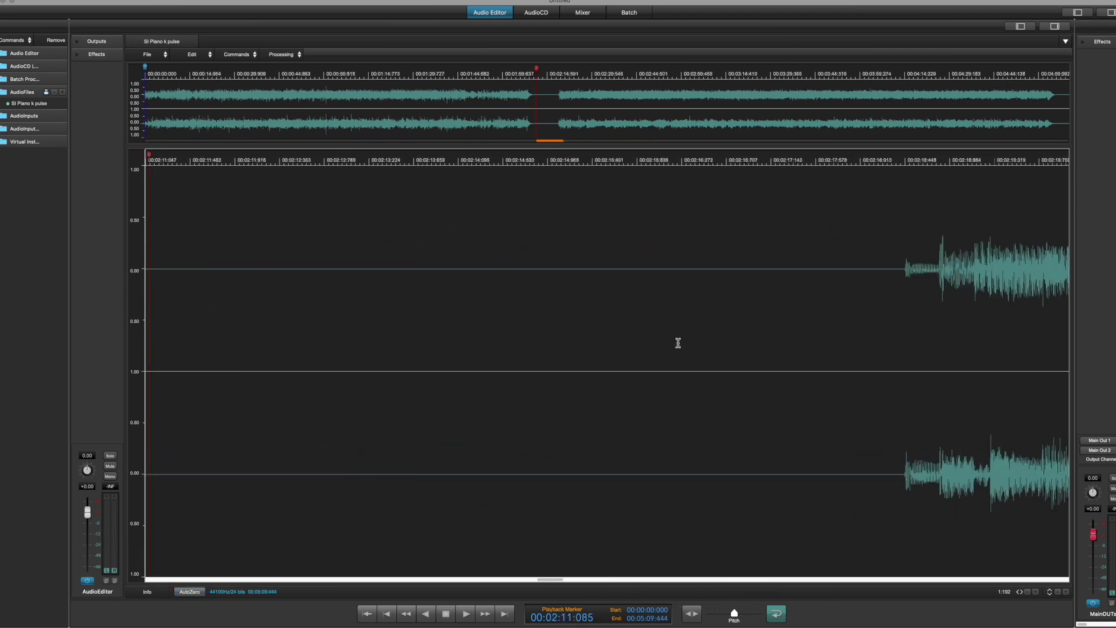
click(891, 376)
click(893, 375)
- Split SI Piano k pulse into new project audio files from its markers
click(166, 56)
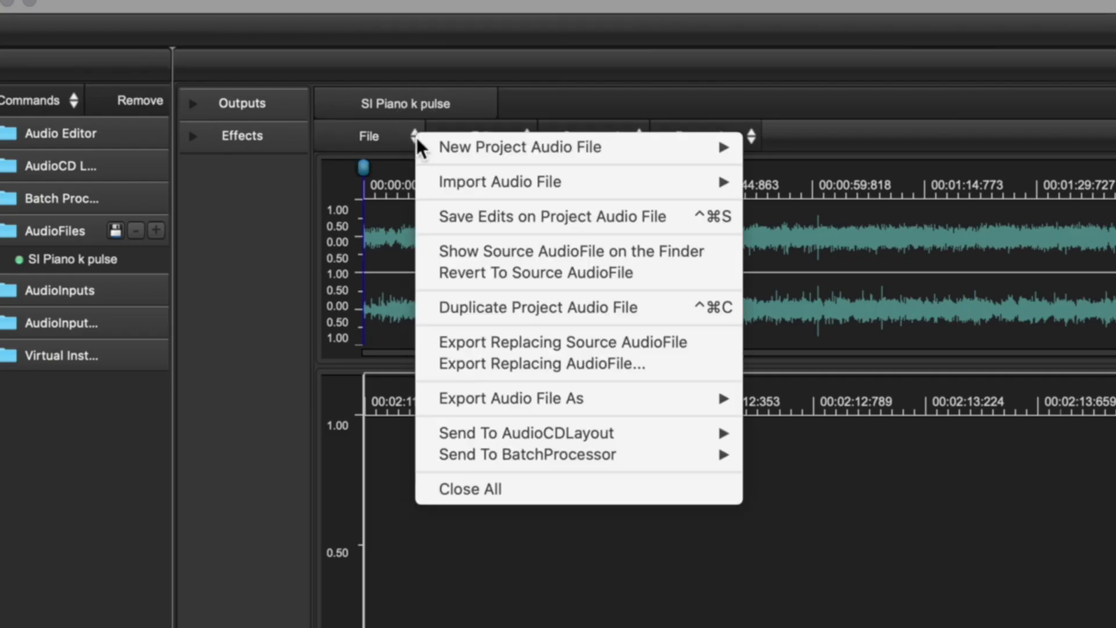
mouse_move(423, 148)
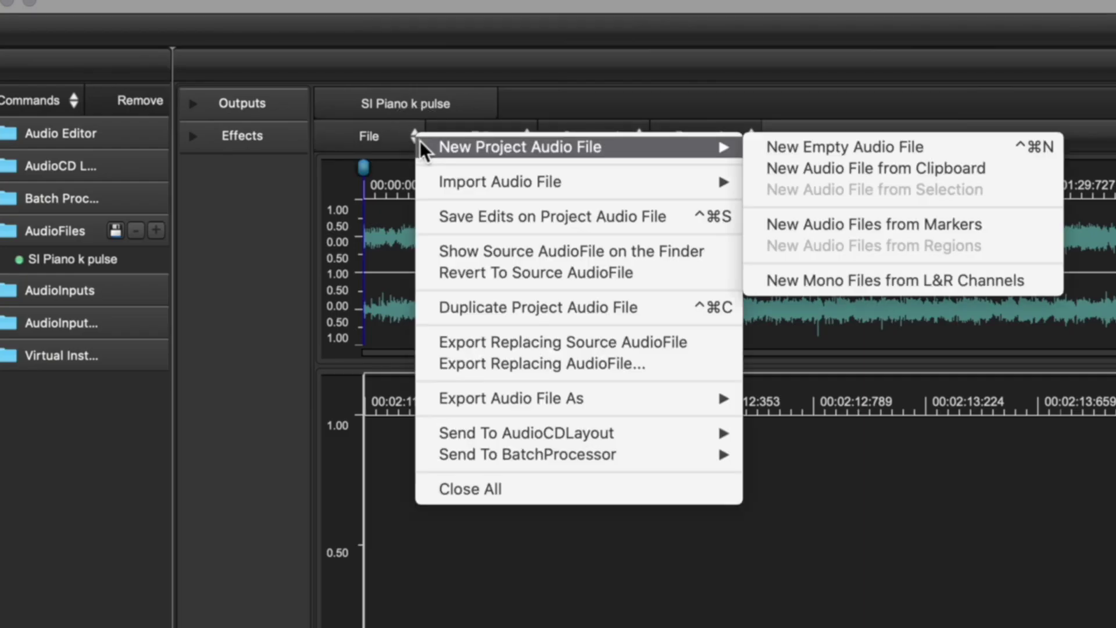
click(850, 231)
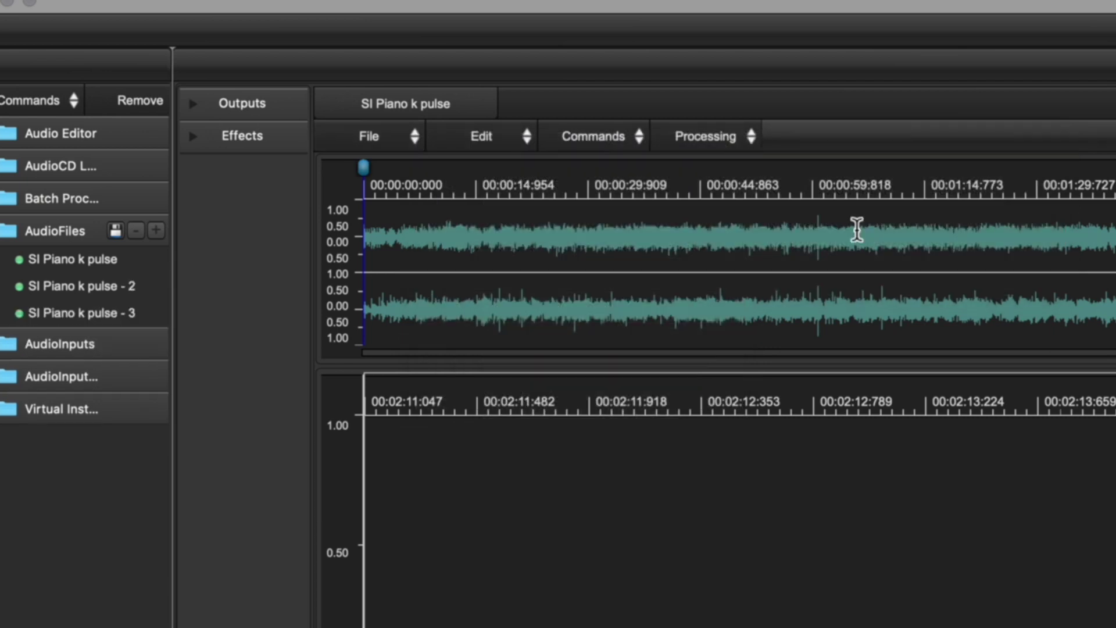
- Open the split files SI Piano k pulse - 2 and SI Piano k pulse - 3 in the audio editor
click(121, 294)
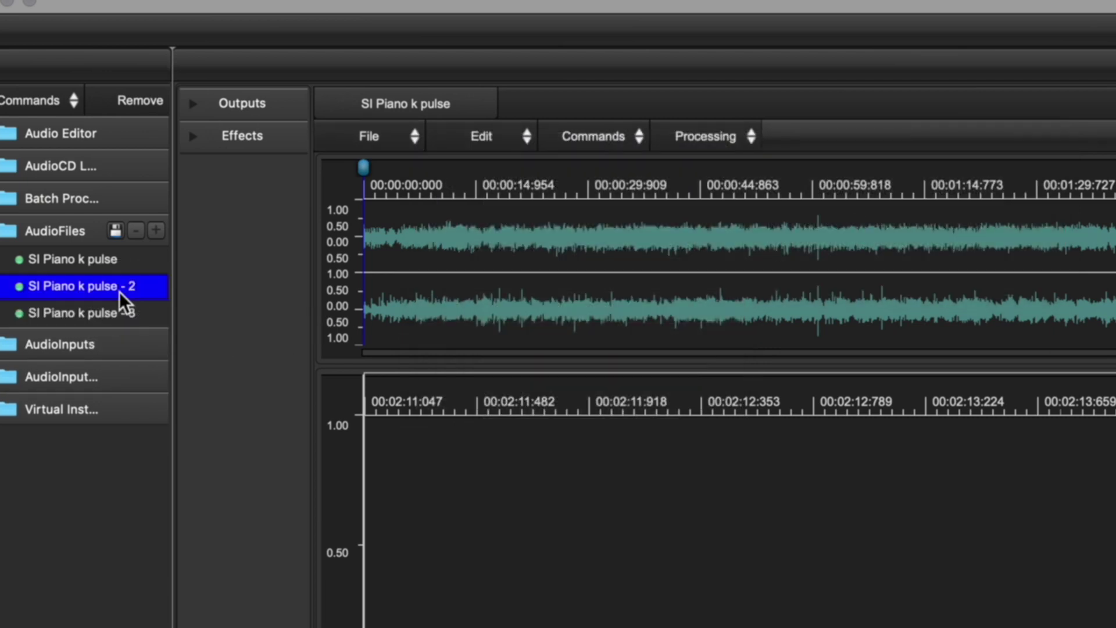
drag(123, 299, 440, 566)
drag(120, 314, 963, 627)
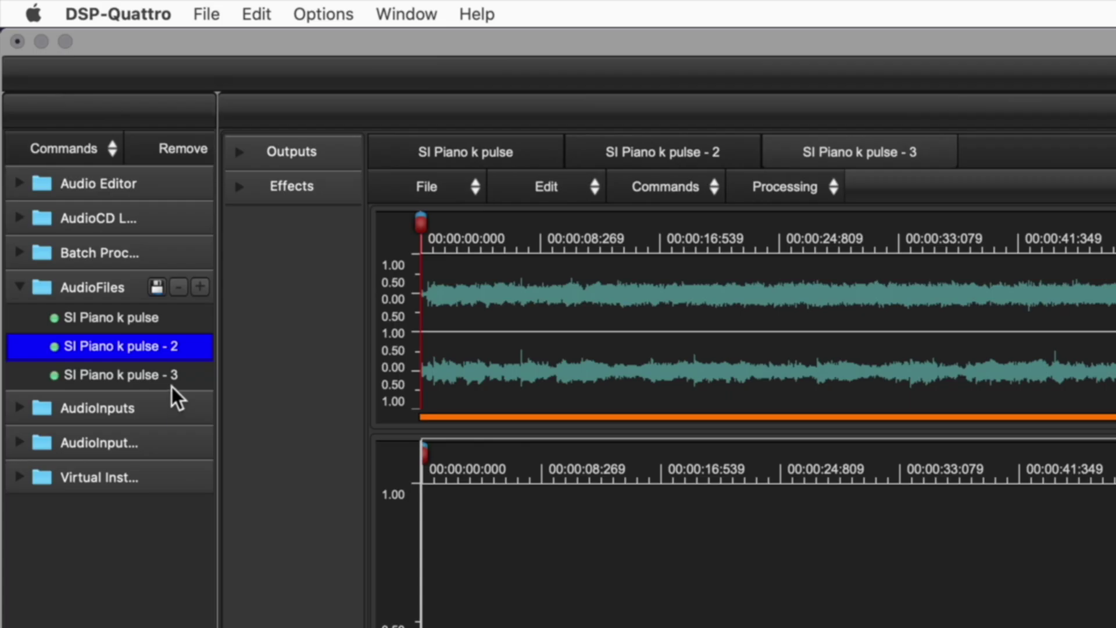
- Save SI Piano k pulse - 2 and - 3 as stereo MPEG Layer 3 files at 256 kbps with highest VBR quality, and quit DSP-Quattro
shift+click(172, 381)
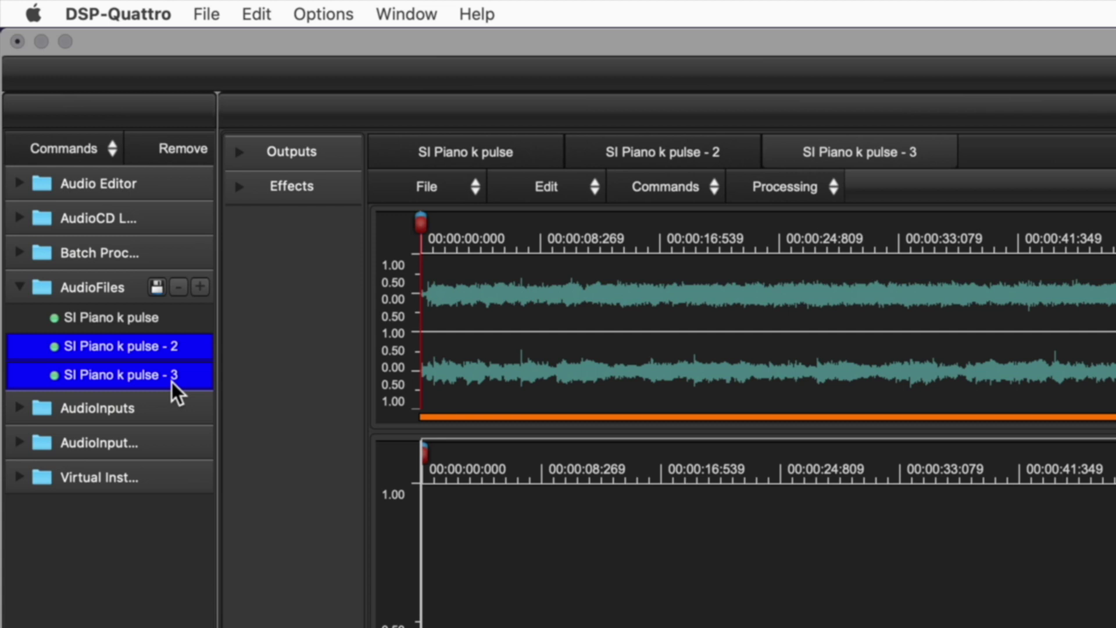
click(156, 288)
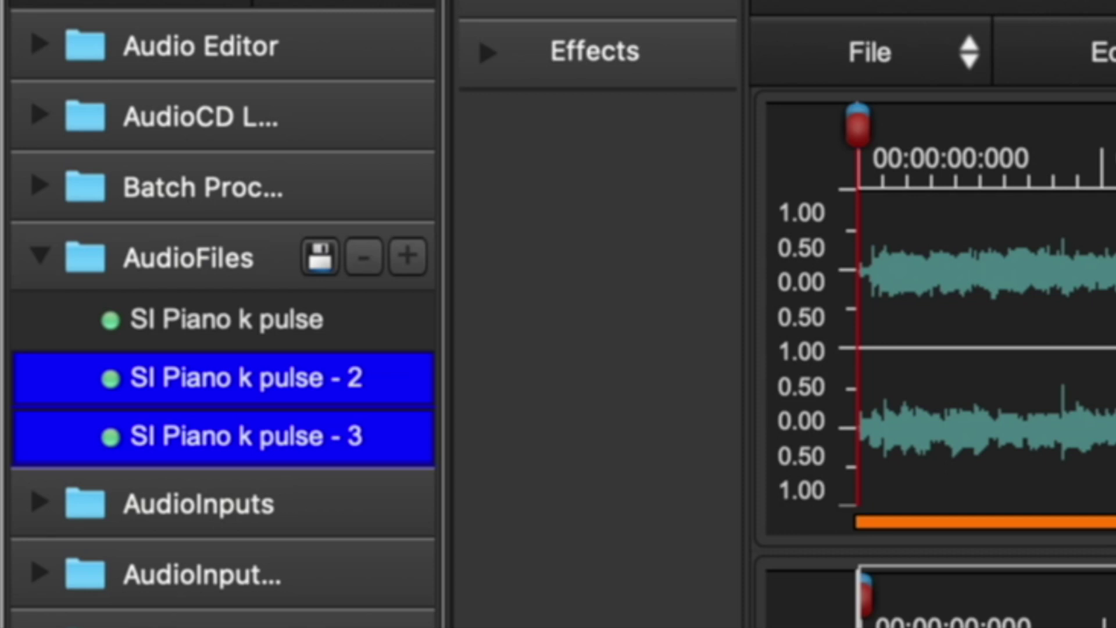
click(321, 260)
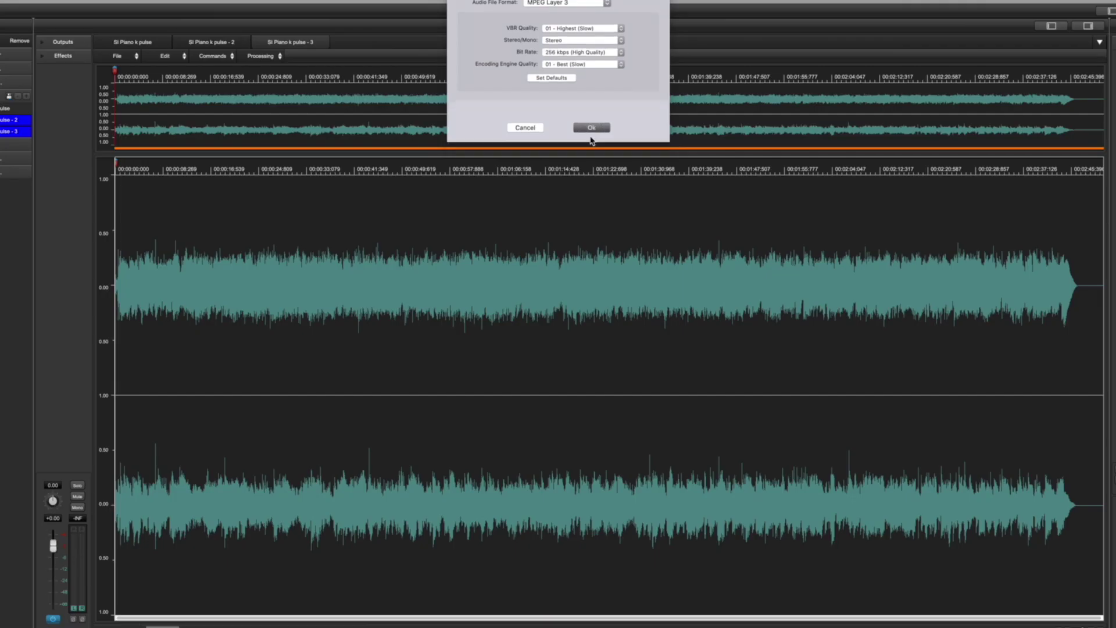
click(590, 133)
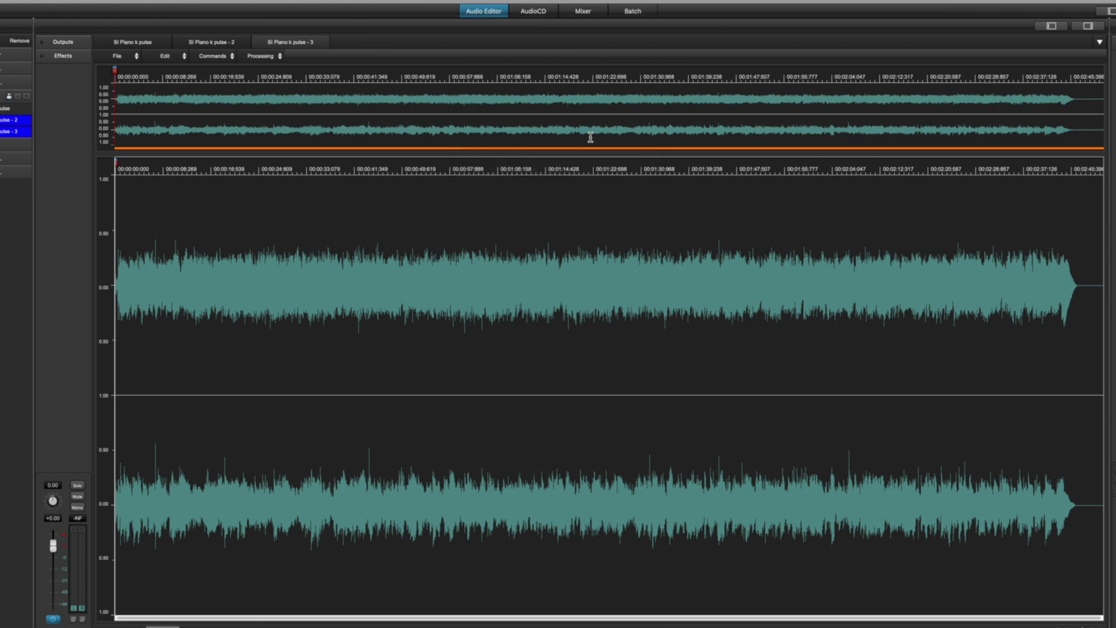
key(super+q)
click(526, 203)
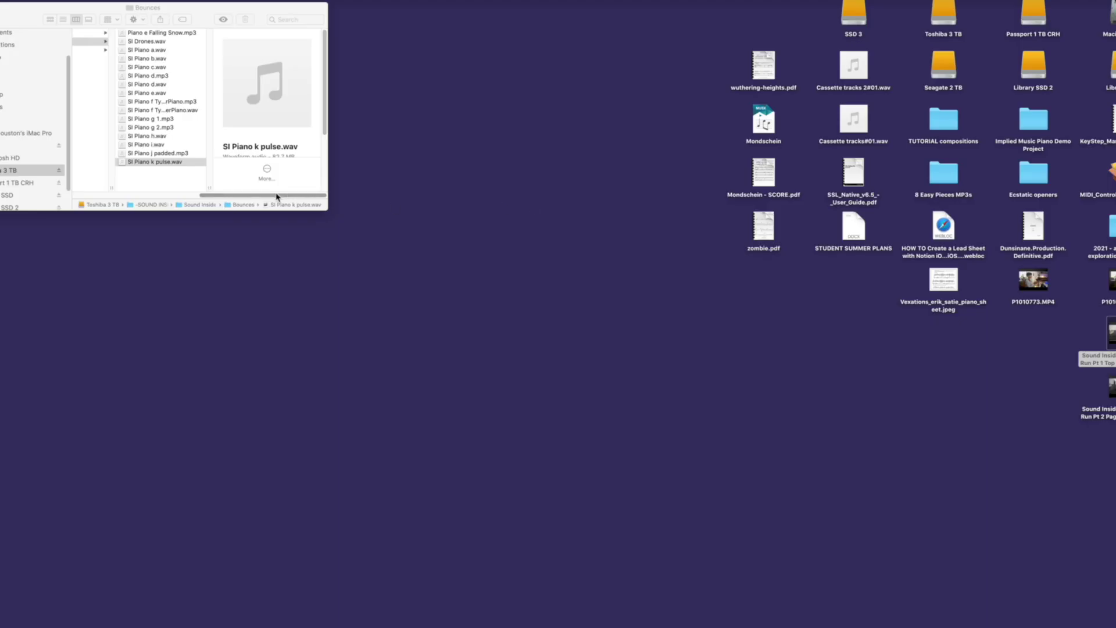
- Switch to Google Drive through the 2021 - 2022 SOUND INSIDE link in Finder and open the project's Music folder
click(233, 195)
drag(233, 195, 73, 195)
double_click(110, 6)
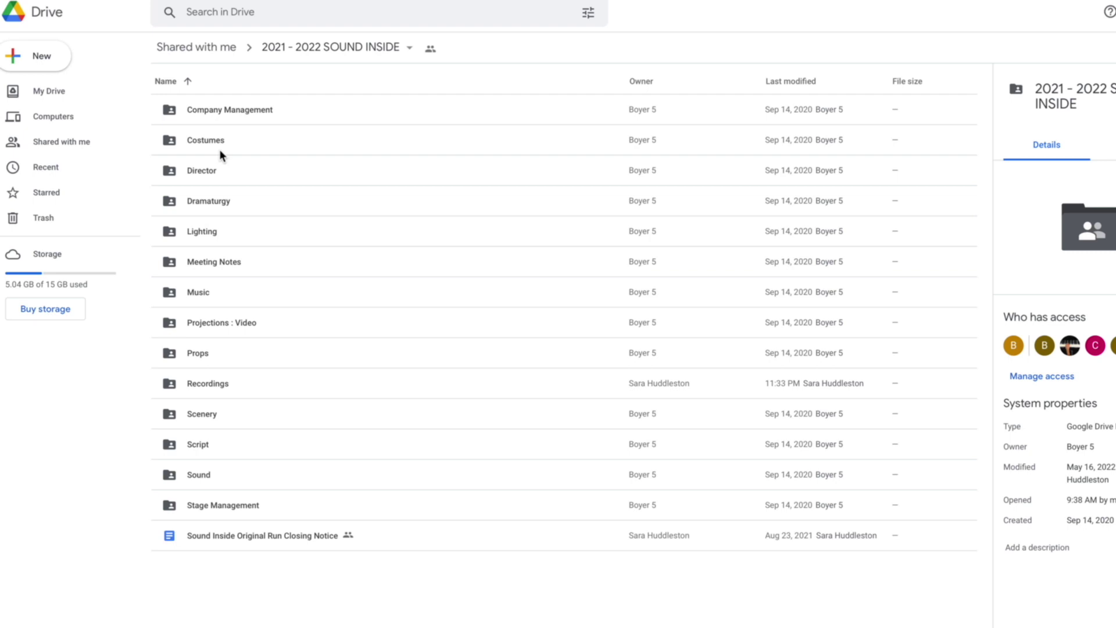
double_click(205, 294)
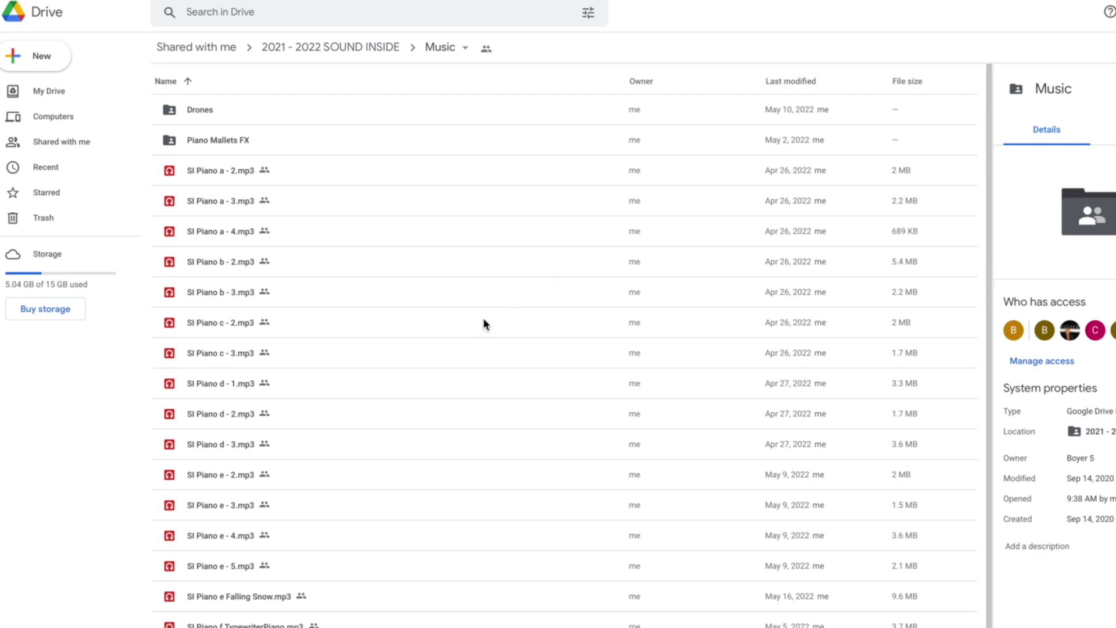
- Upload SI Piano k pulse - 2.mp3 and SI Piano k pulse - 3.mp3 from Finder's SI mp3 temps folder to the Drive Music folder
key(super+Tab)
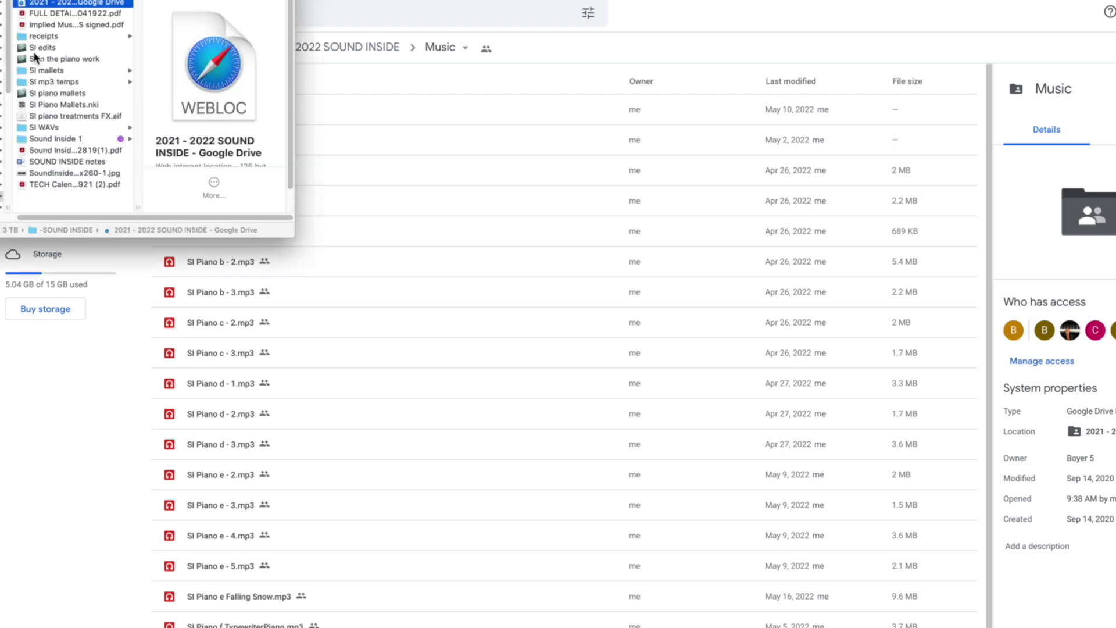
click(80, 139)
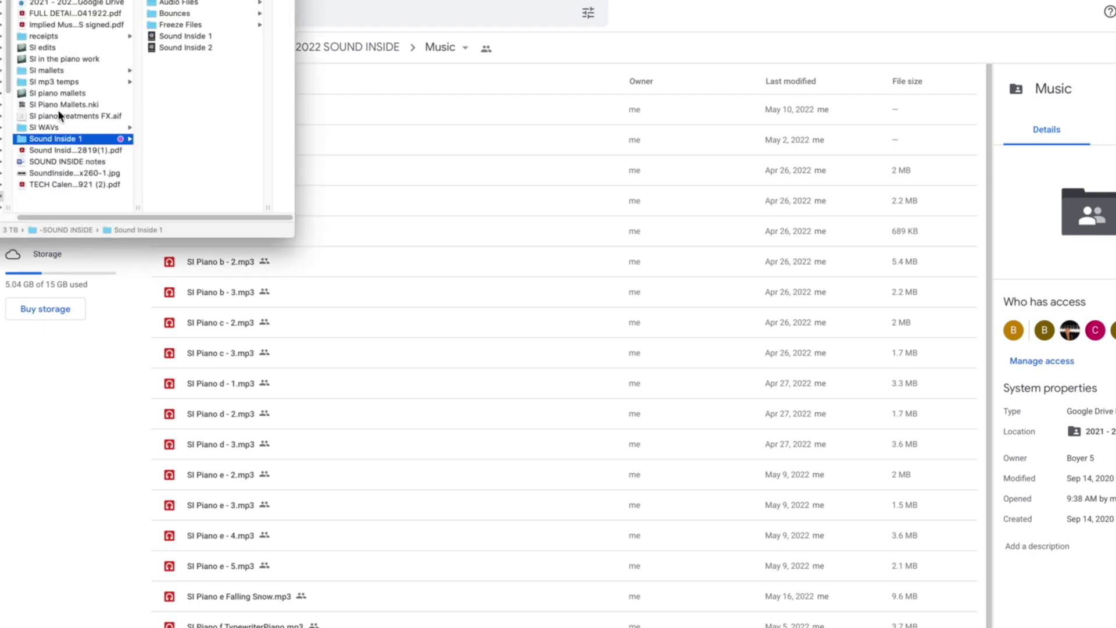
click(68, 83)
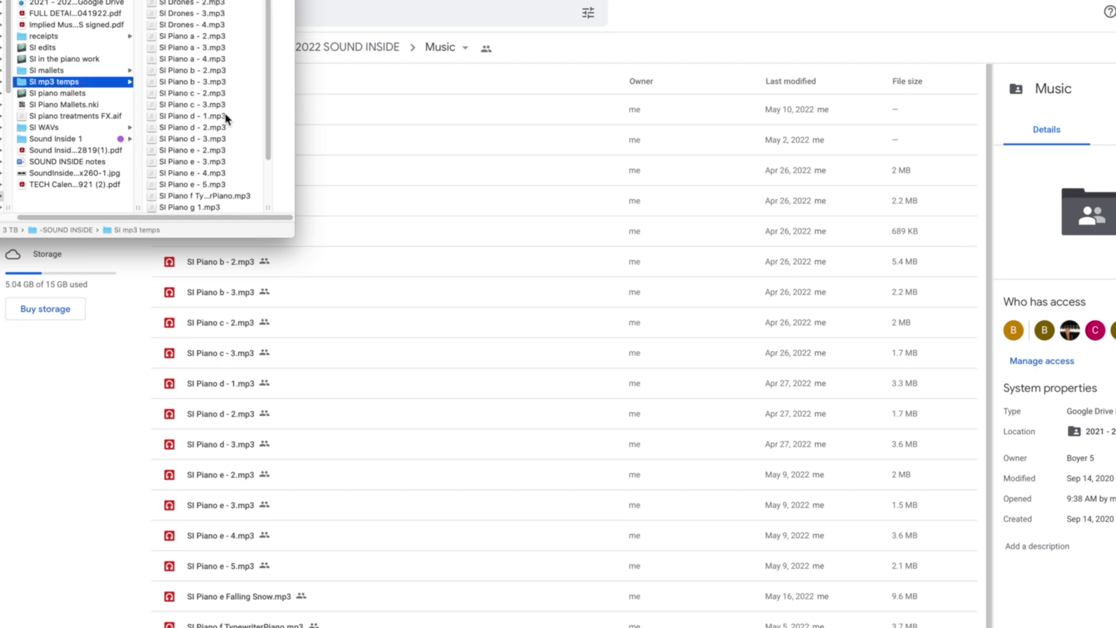
drag(269, 116, 269, 164)
click(239, 195)
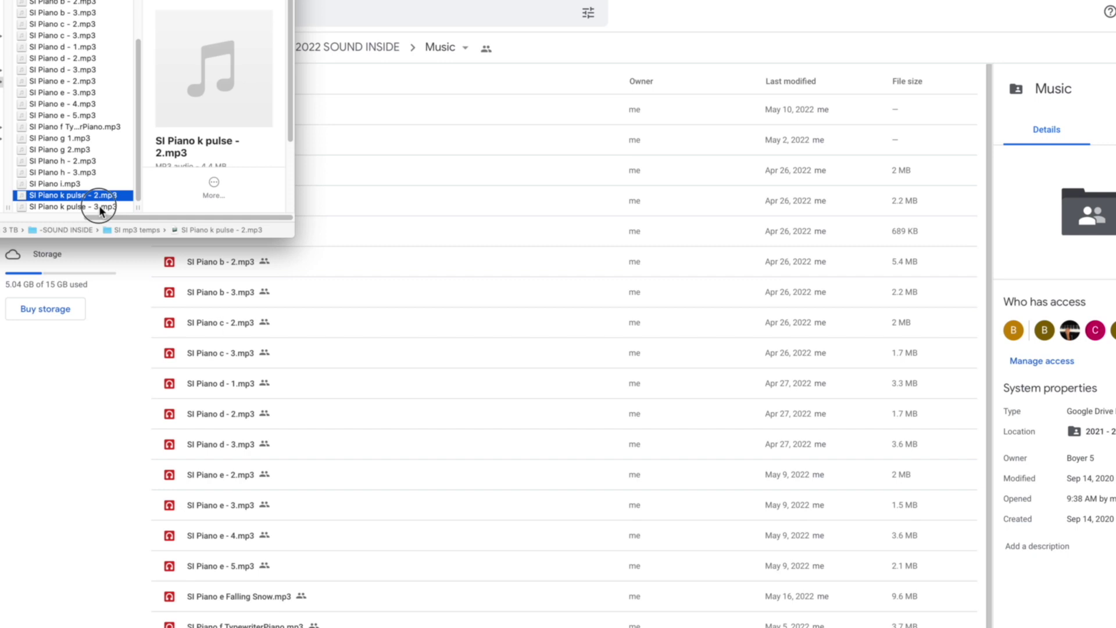
shift+click(98, 207)
drag(100, 200, 347, 415)
click(348, 415)
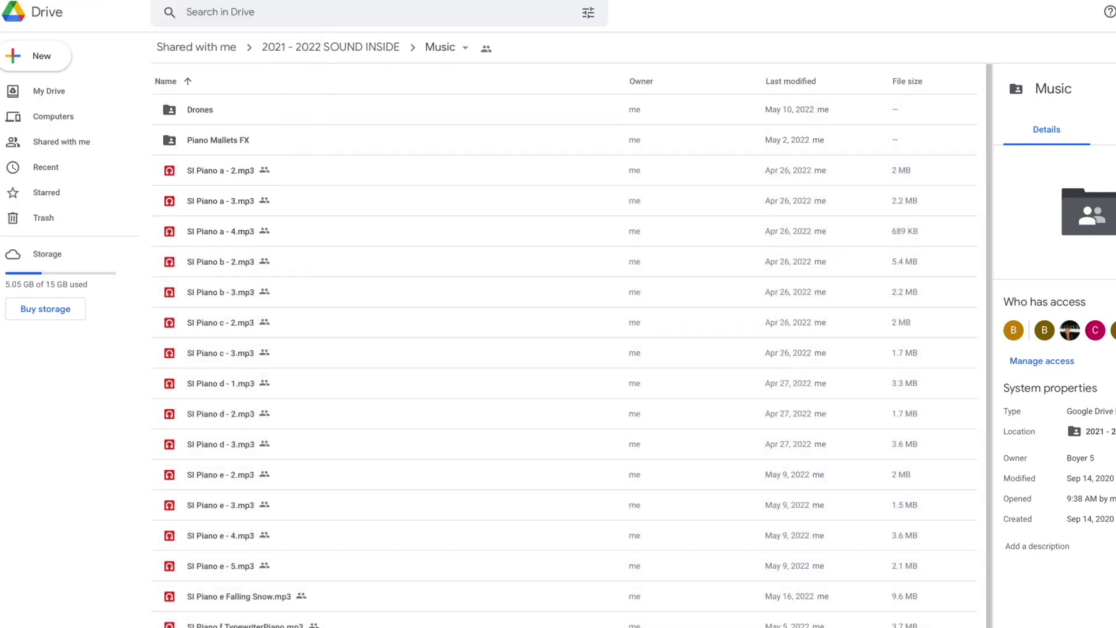